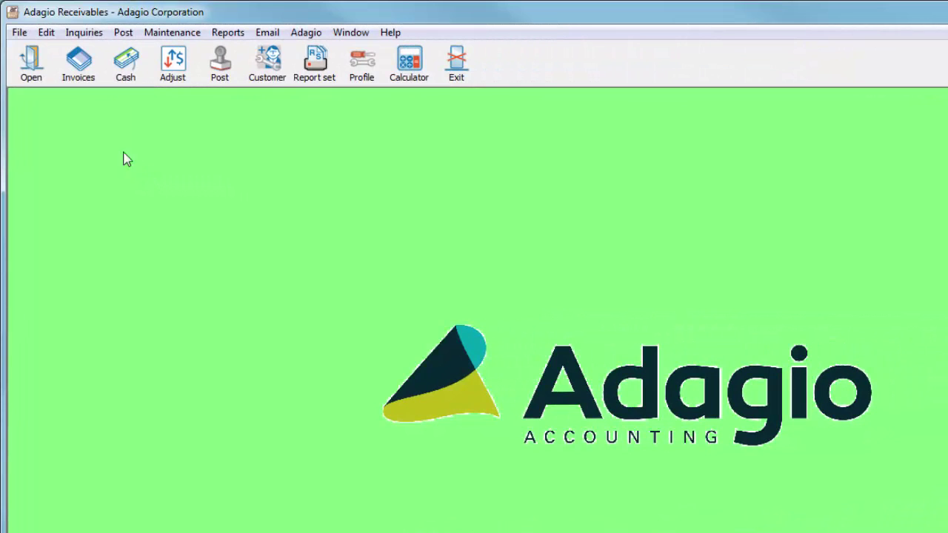
Start an invoice import and save the Invoices - Det Only Default template under the new name Daily Web Invoices
left_click(19, 33)
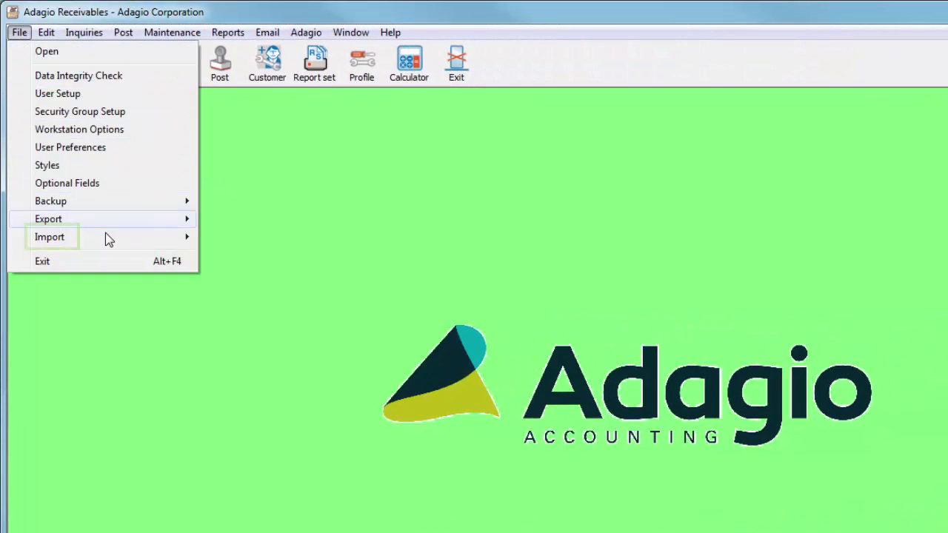
mouse_move(106, 238)
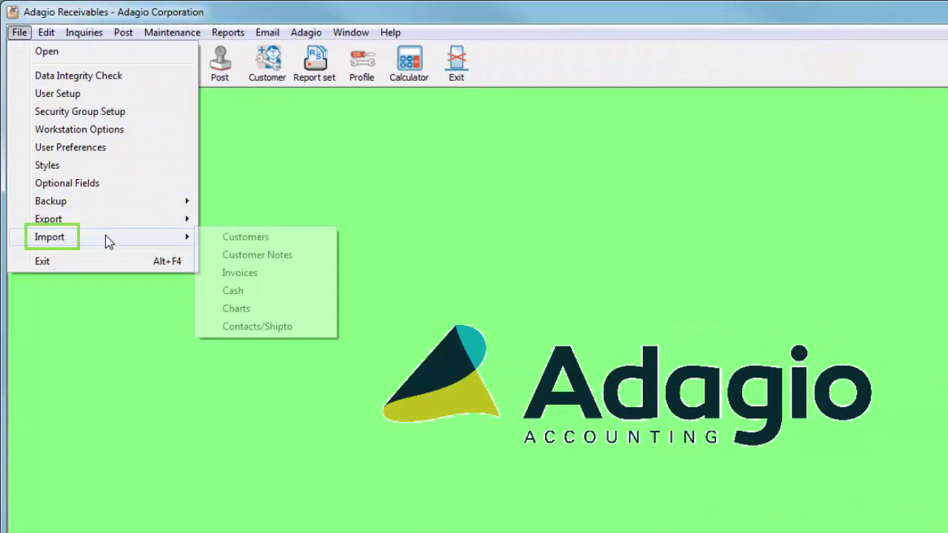
left_click(212, 275)
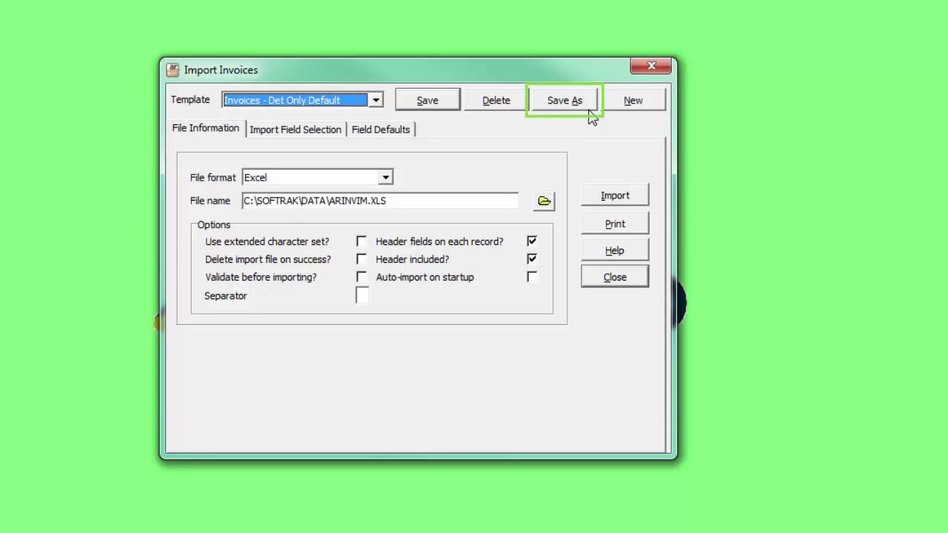
left_click(590, 111)
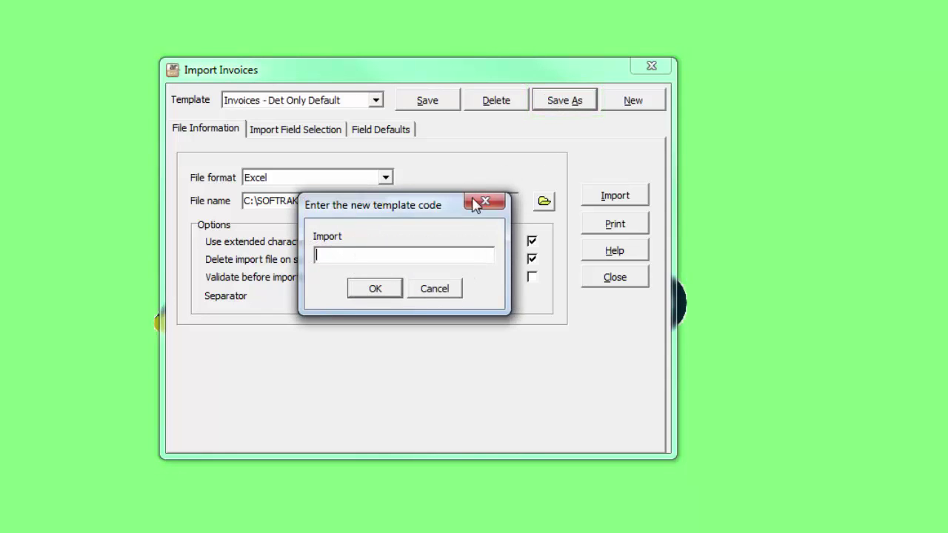
type("Daily Web Invoices")
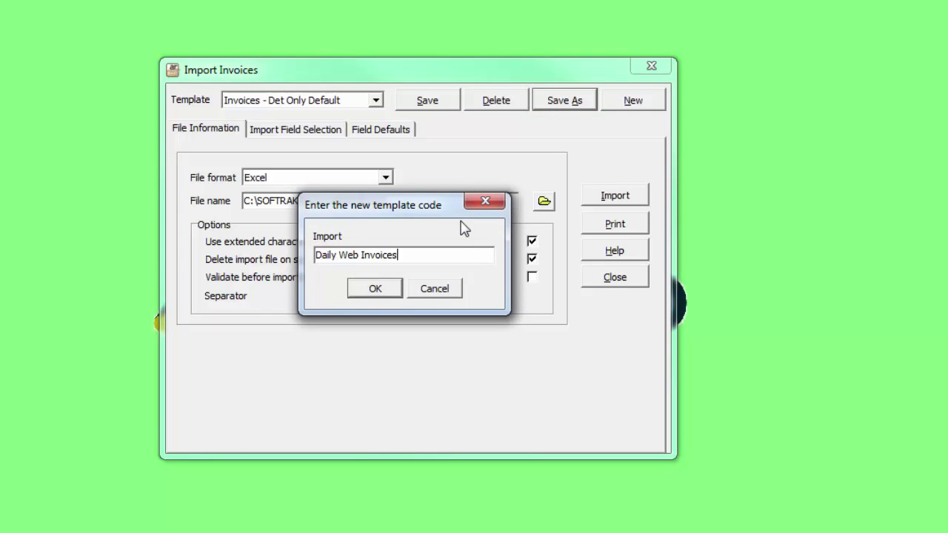
left_click(393, 290)
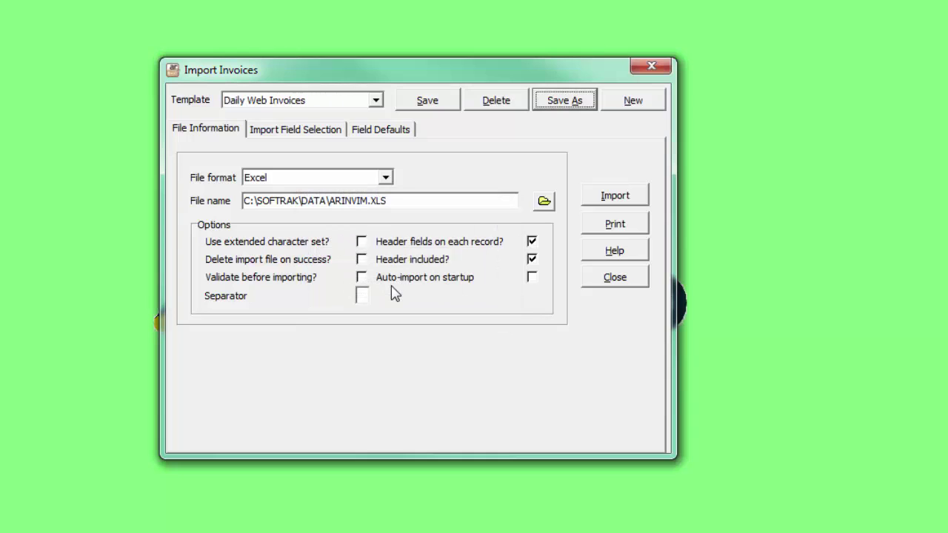
Keep Excel as the import file format and choose ARInvoices.xls as the file to import
left_click(385, 178)
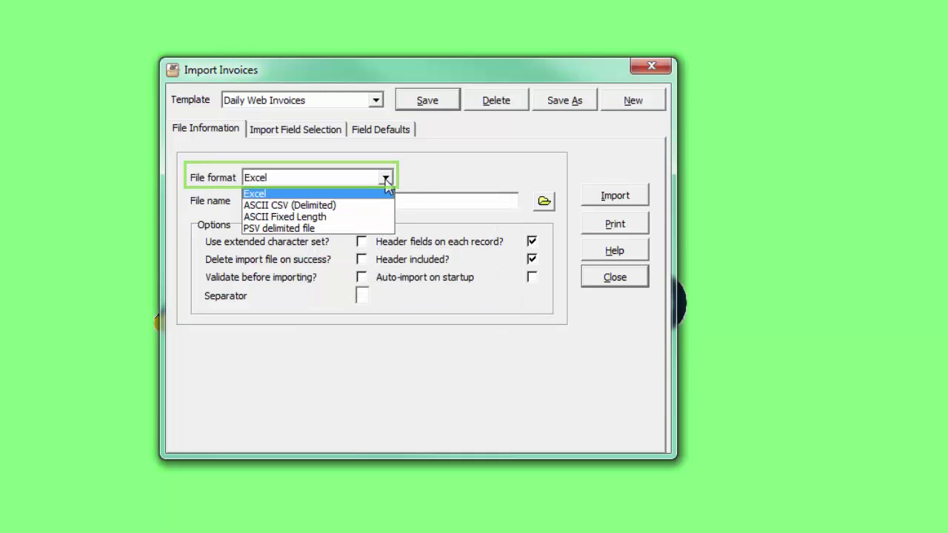
left_click(386, 181)
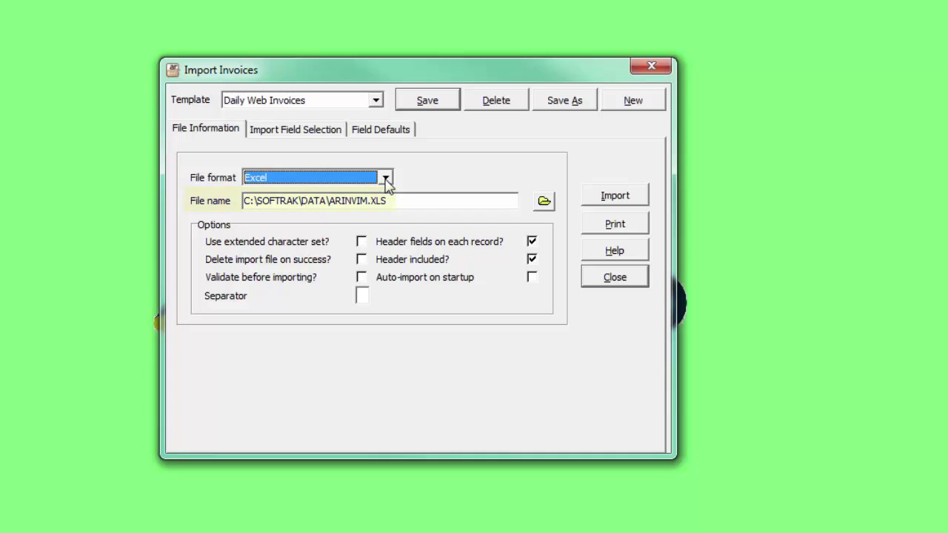
left_click(543, 202)
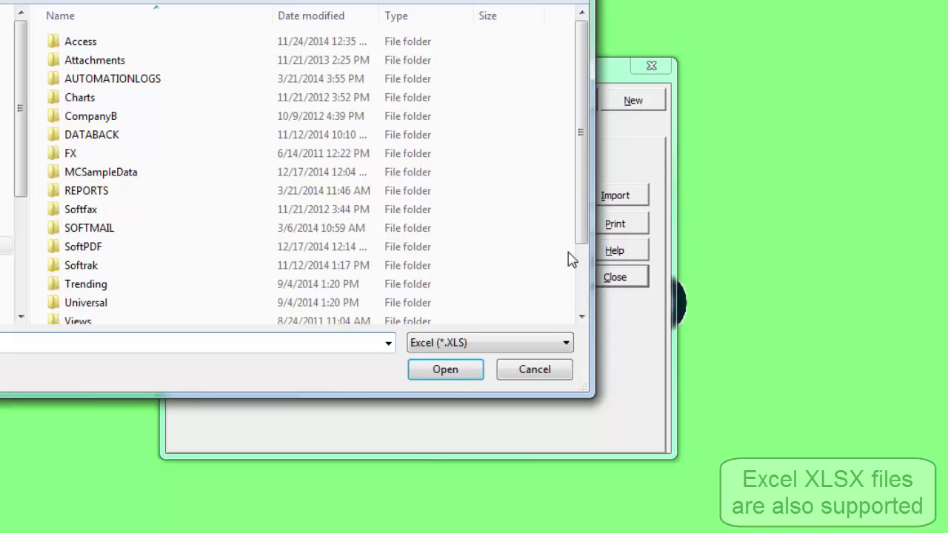
scroll(563, 281, "down", 2)
left_click(296, 300)
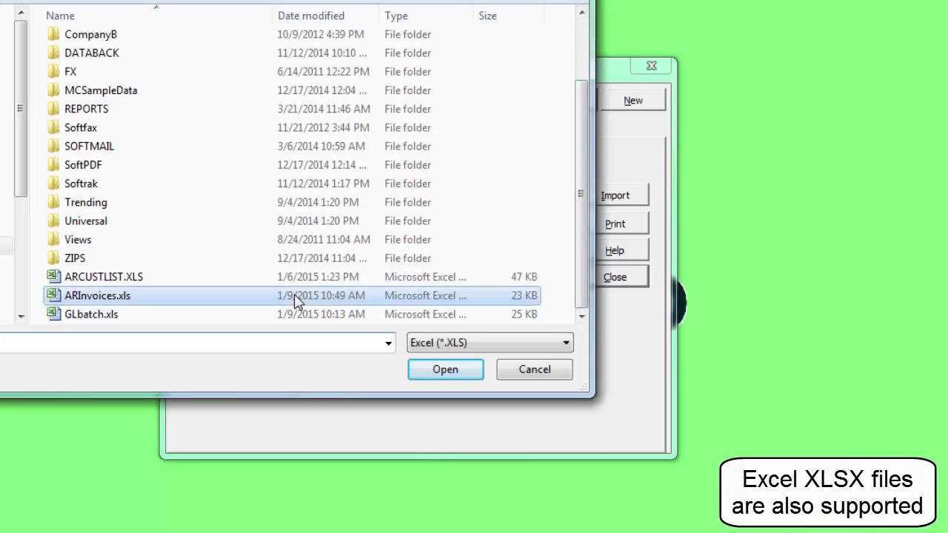
left_click(419, 374)
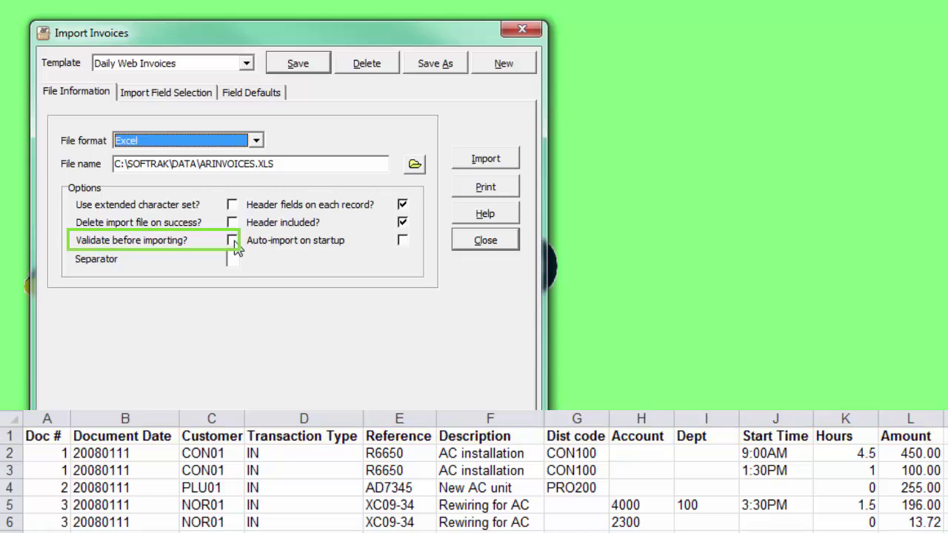
Enable validation before importing, deletion of the import file on success, and auto-import on startup
left_click(233, 242)
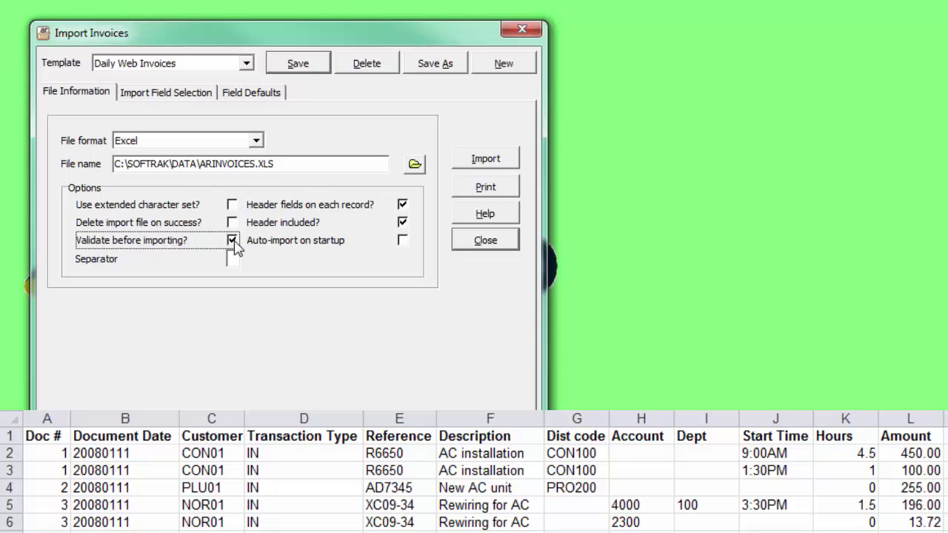
left_click(234, 242)
left_click(234, 246)
left_click(232, 223)
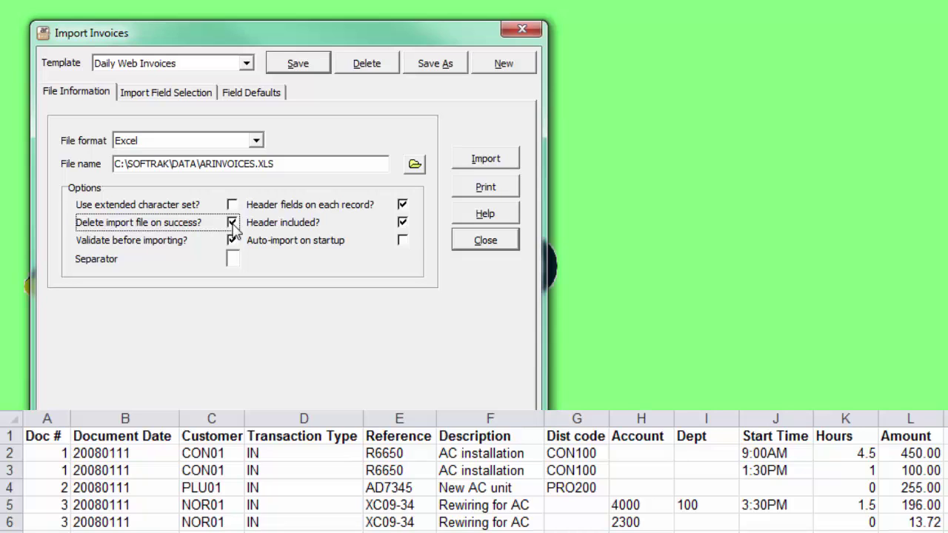
left_click(403, 241)
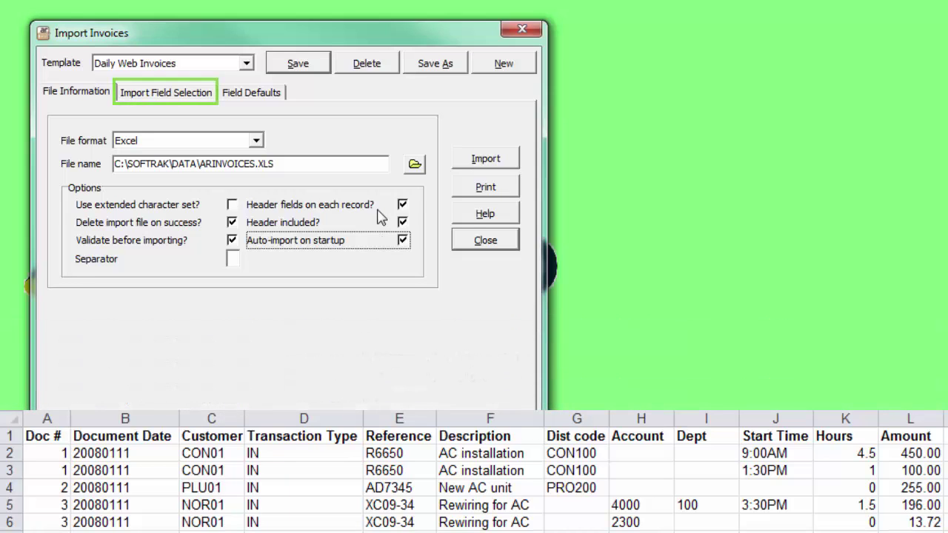
Add Det-G/L Acct Unit Amt to the selected import fields and place it directly above Det-Amount
left_click(210, 98)
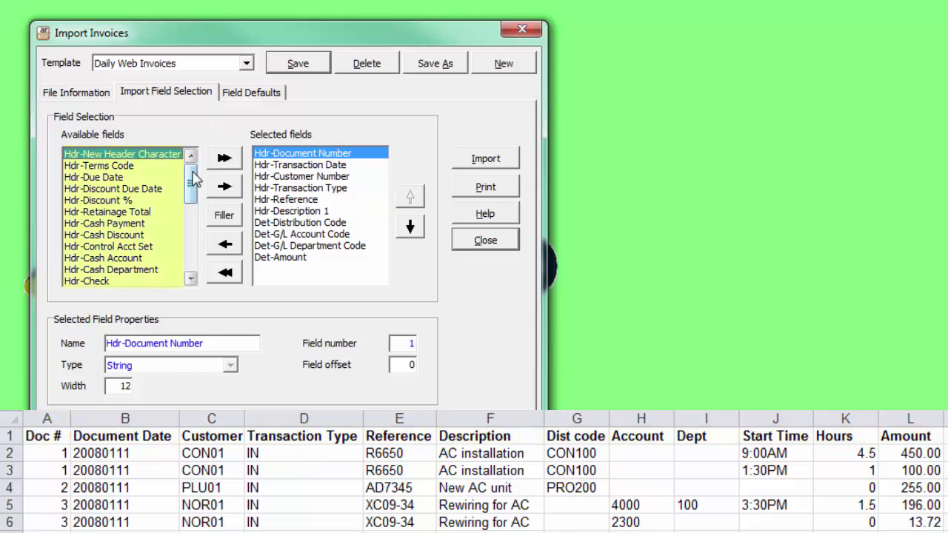
left_click_drag(193, 180, 190, 250)
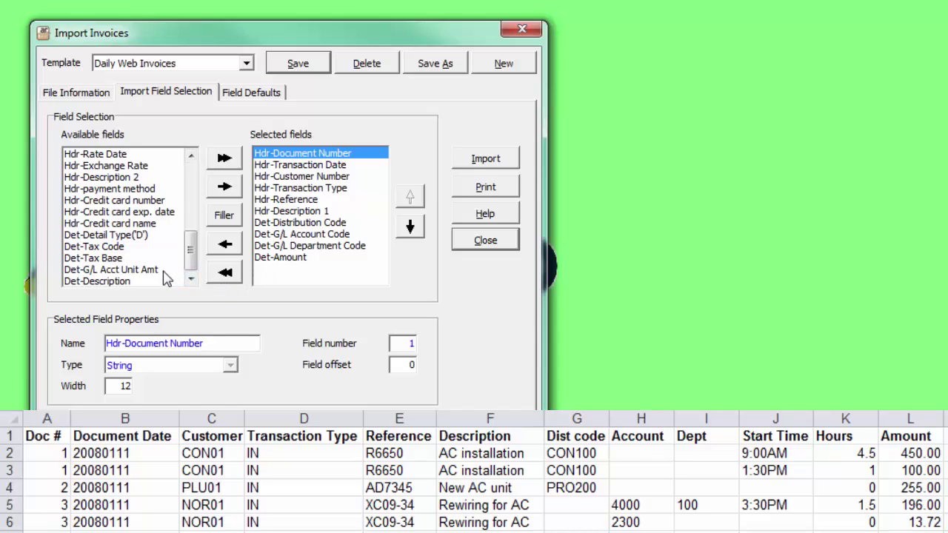
left_click(163, 274)
double_click(165, 273)
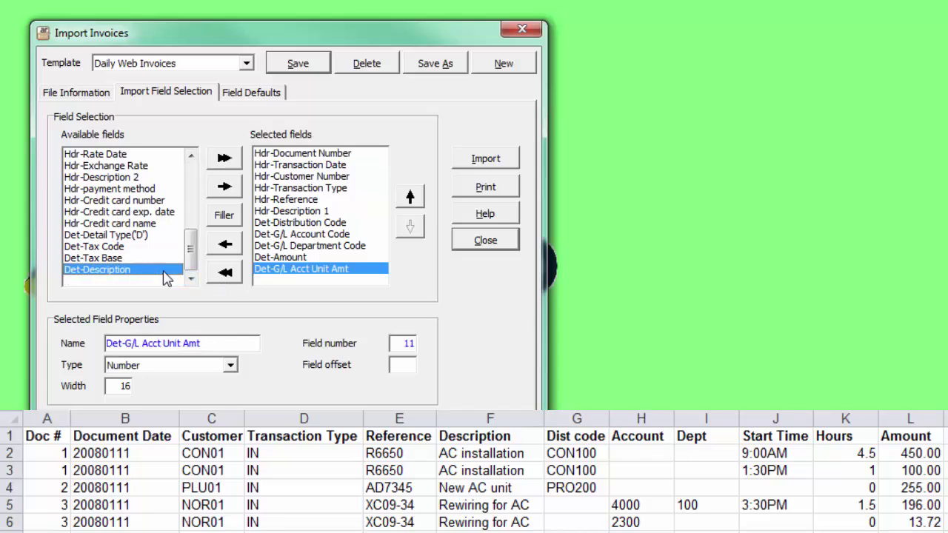
left_click(224, 187)
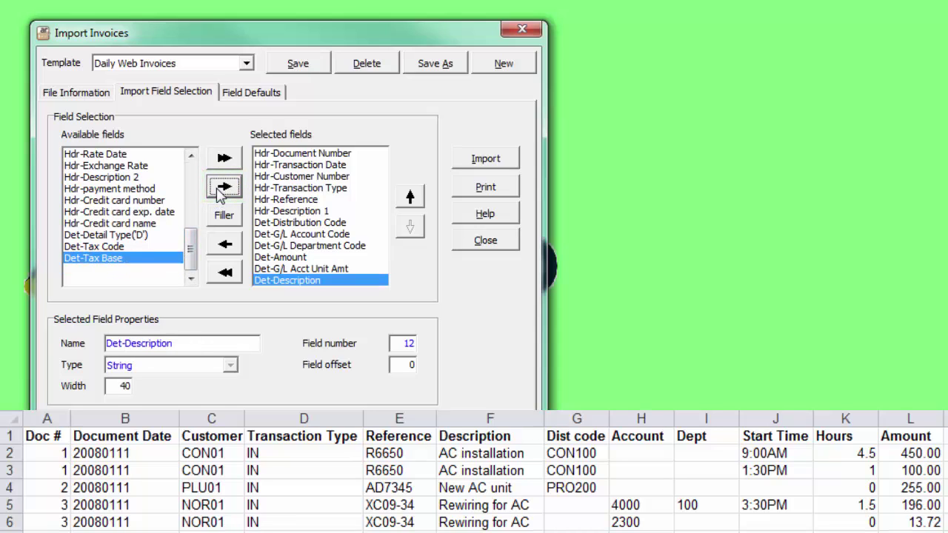
double_click(271, 284)
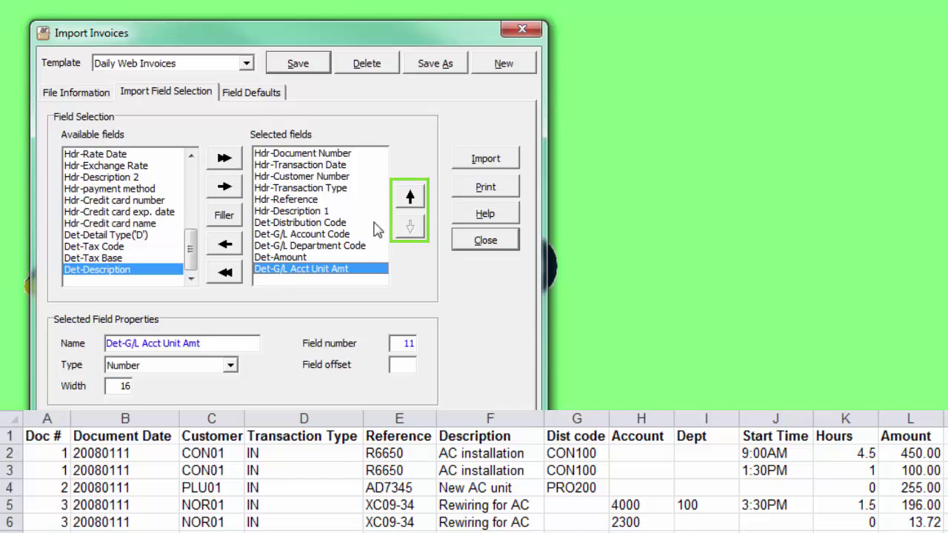
left_click(410, 197)
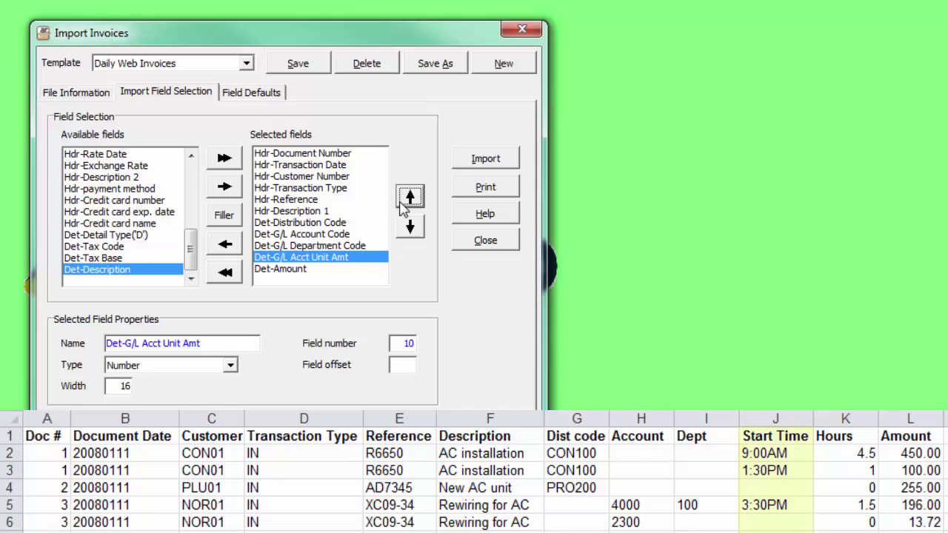
Insert a filler field for the unused Start Time column and move it to position 10, above Det-G/L Acct Unit Amt
left_click(238, 224)
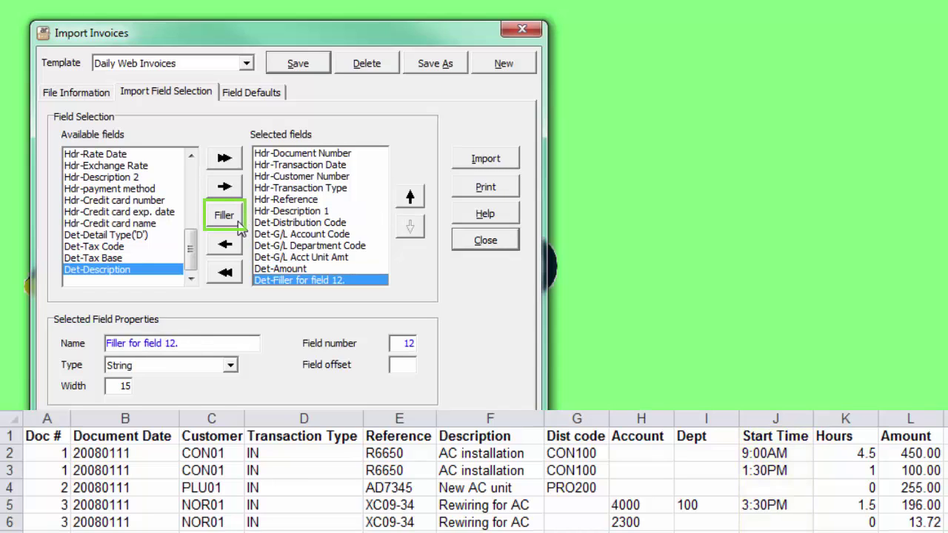
left_click(404, 211)
left_click(405, 210)
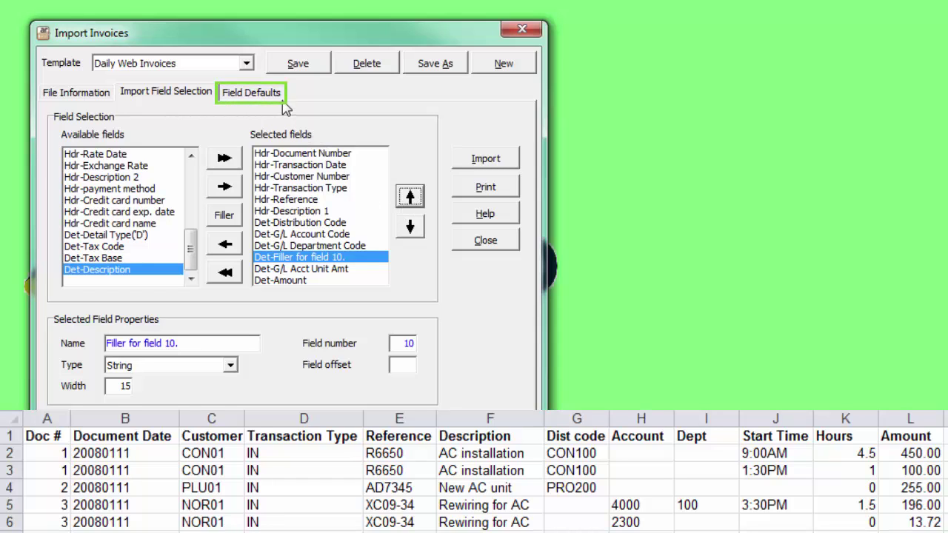
Give Hdr-Description 2 the default value "From web store" and save the import template
left_click(251, 92)
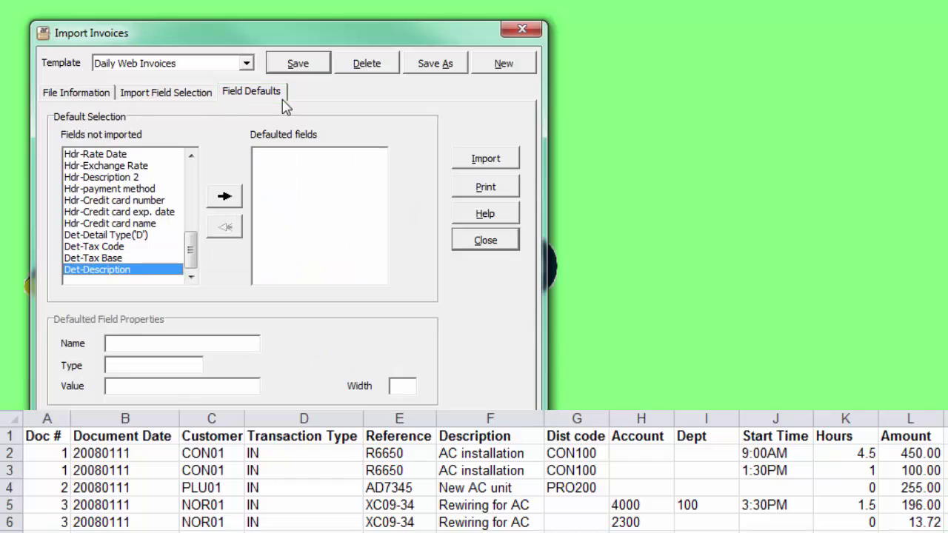
left_click(152, 179)
left_click(222, 198)
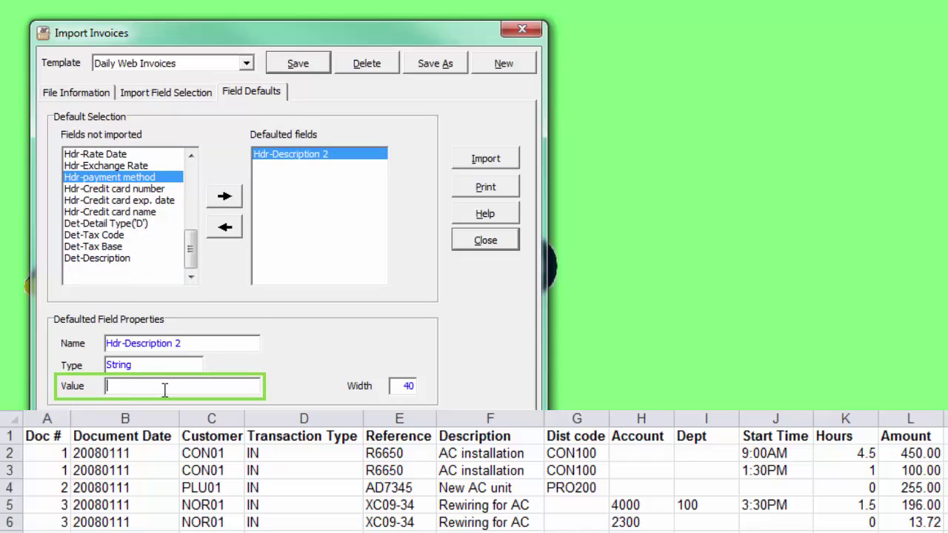
type("From web store")
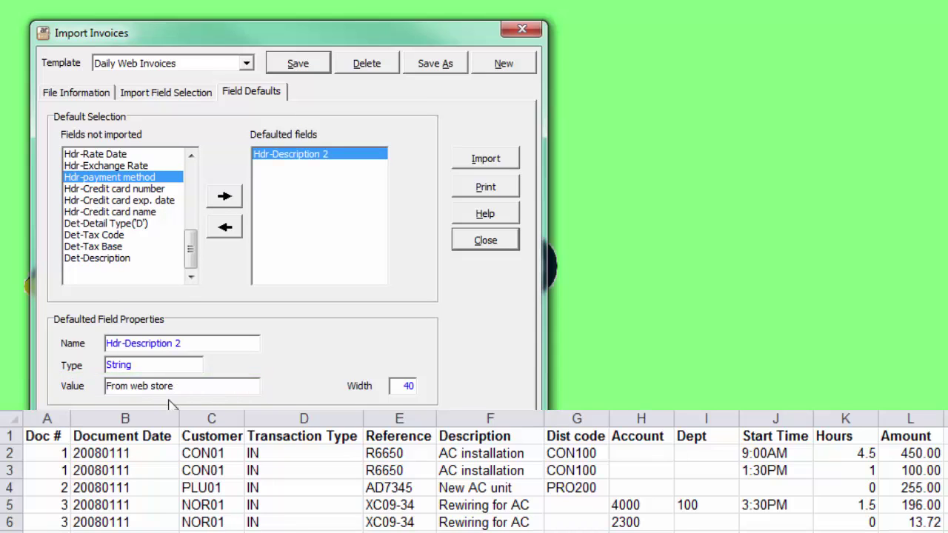
left_click(284, 71)
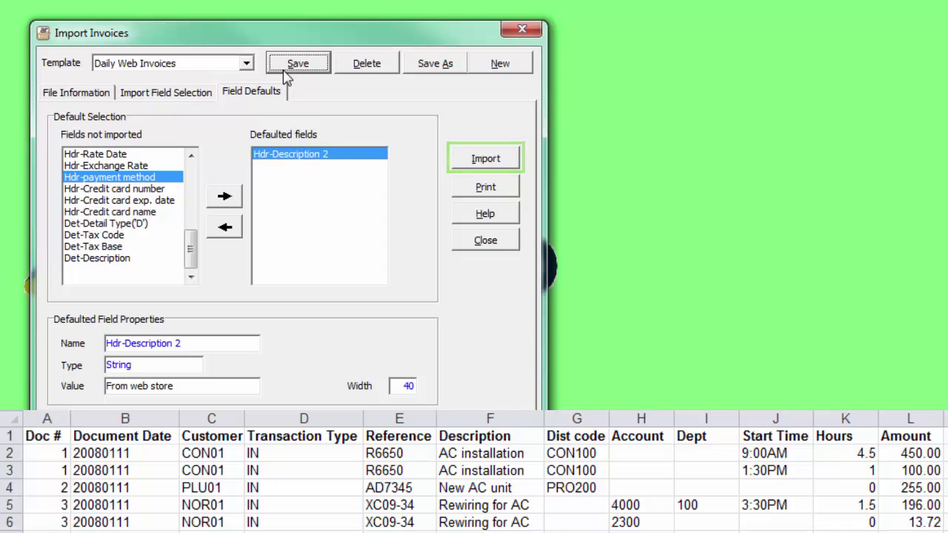
Import the invoices with the Daily Web Invoices template and return to its import field selection
left_click(455, 162)
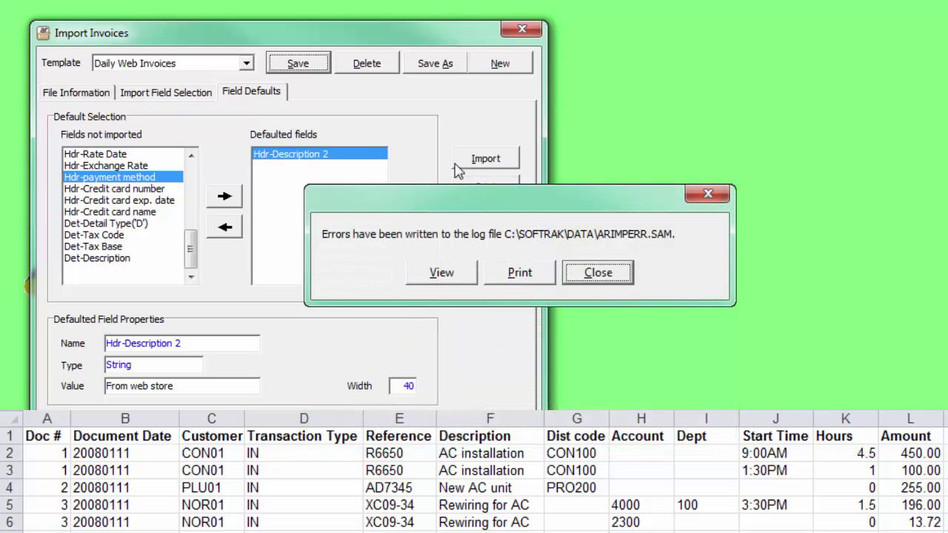
left_click(455, 164)
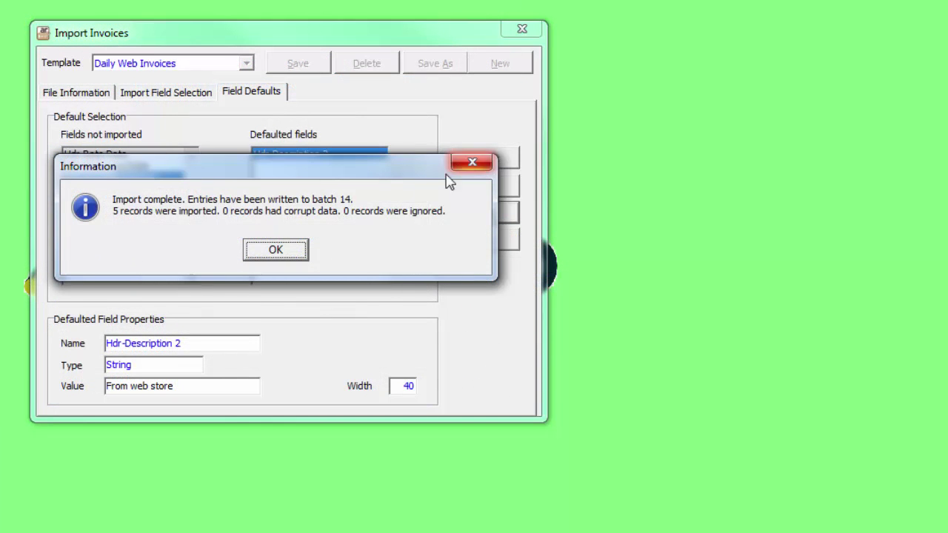
left_click(302, 252)
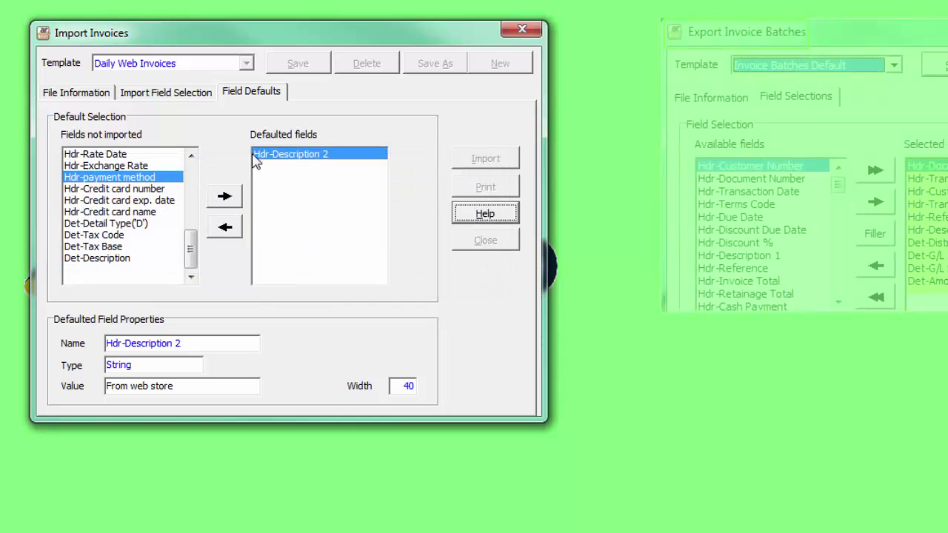
left_click(177, 92)
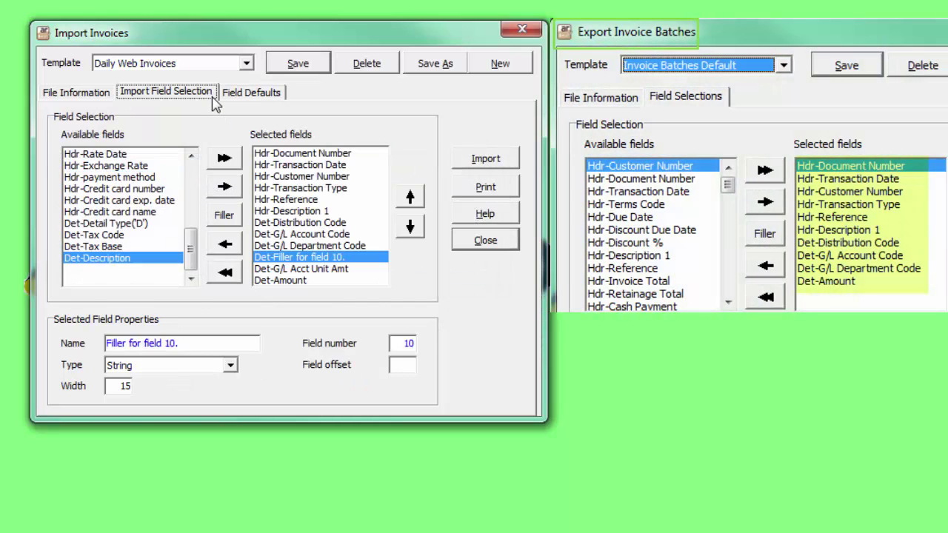